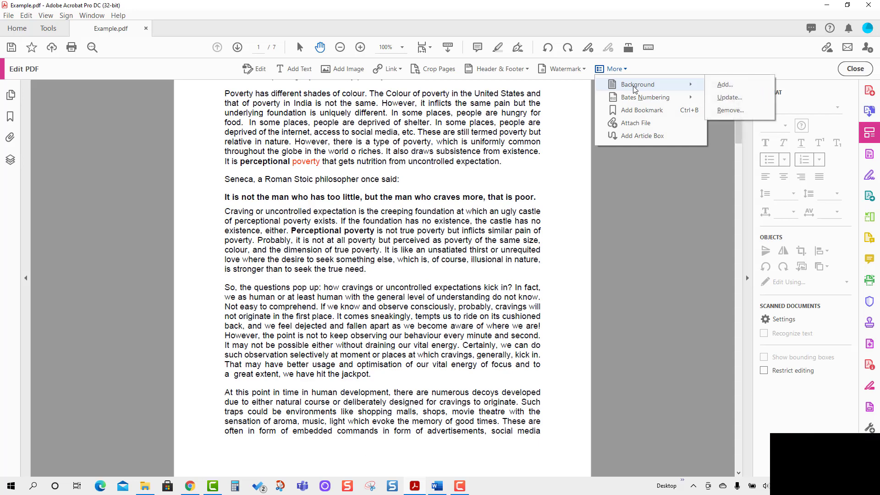
- Exit Edit PDF mode so Example.pdf returns to the normal reading view
{"action": "mouse_move", "coordinate": [630, 89]}
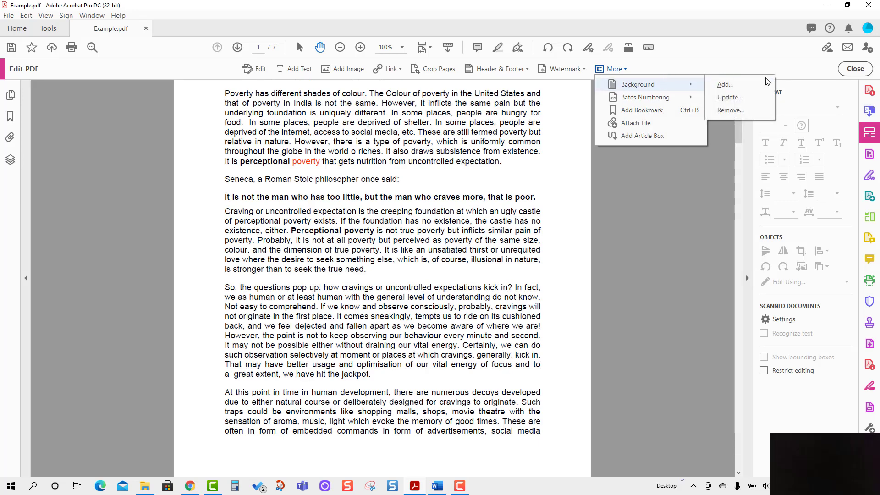
{"action": "left_click", "coordinate": [855, 69]}
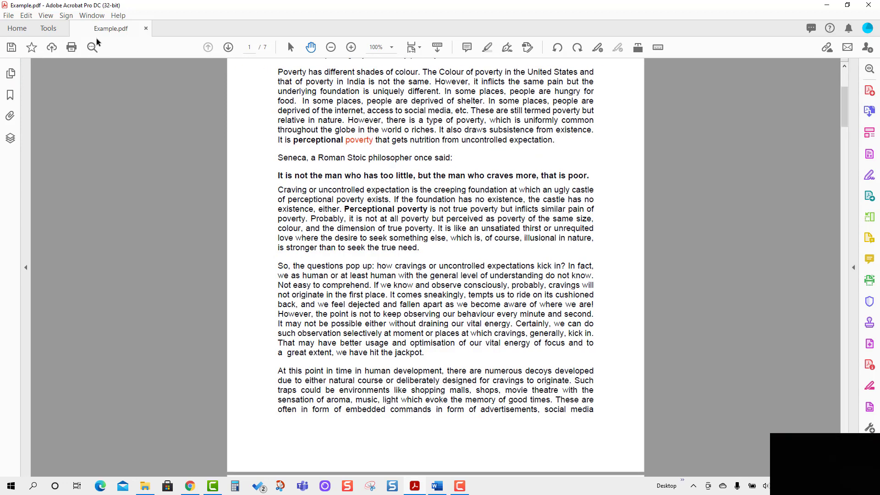
- Enter Edit PDF from Tools and choose More > Background > Add
{"action": "left_click", "coordinate": [49, 29]}
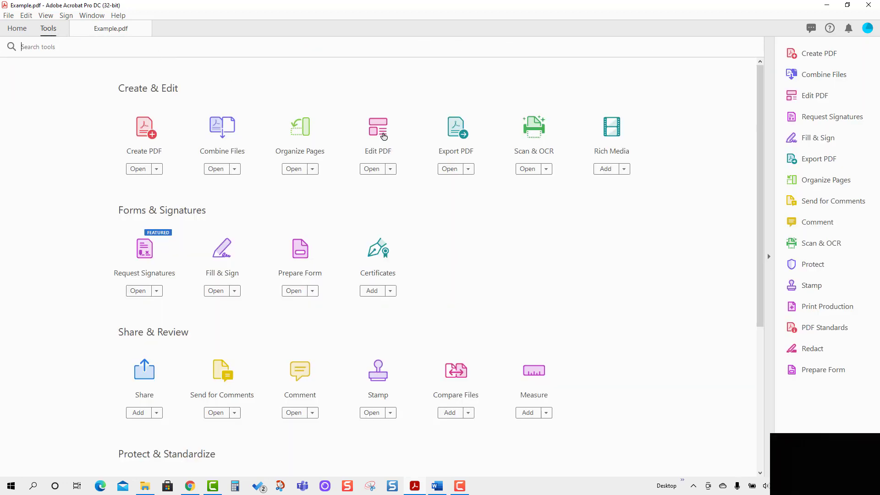
{"action": "left_click", "coordinate": [392, 144]}
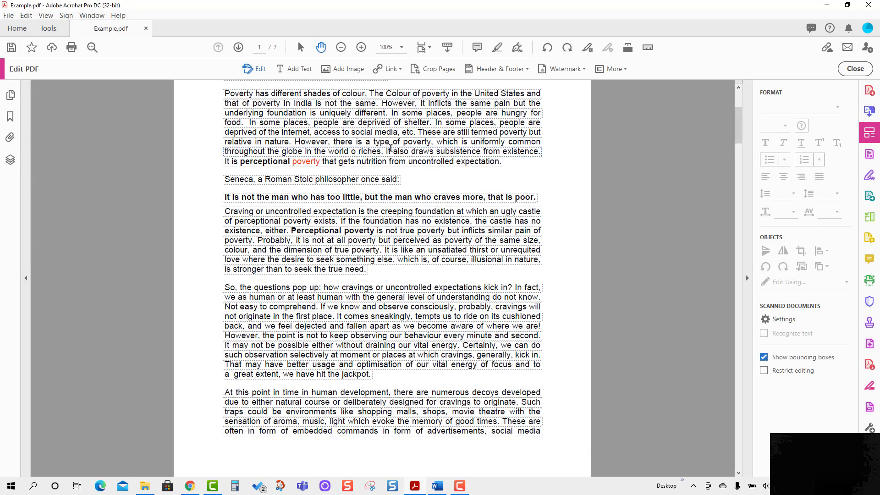
{"action": "left_click", "coordinate": [626, 70]}
{"action": "mouse_move", "coordinate": [674, 91]}
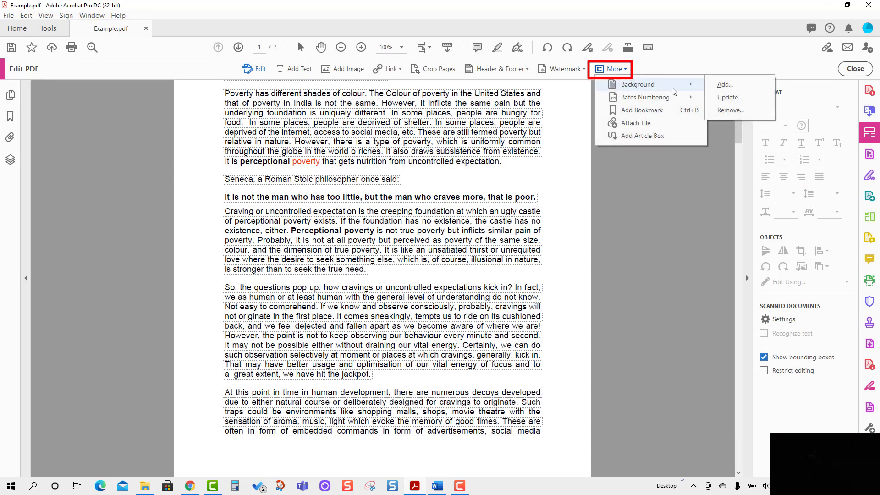
{"action": "left_click", "coordinate": [721, 87]}
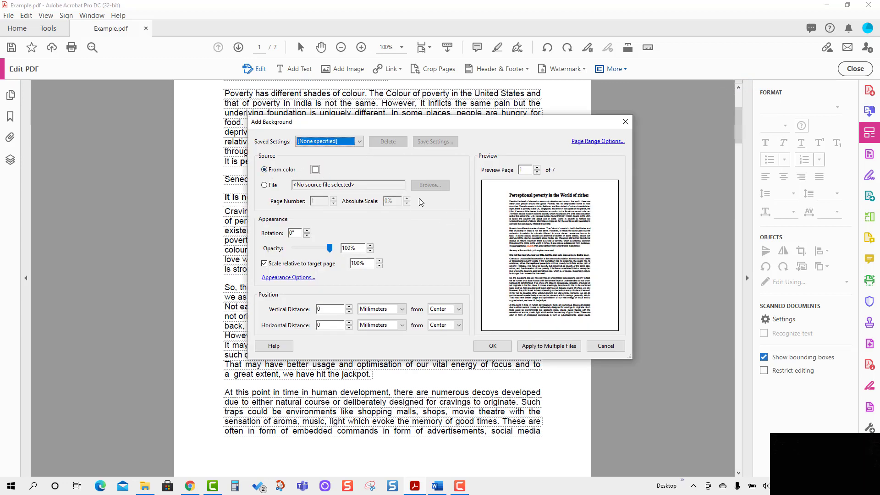
- Set the background colour to yellow-green and its rotation to 4°
{"action": "left_click", "coordinate": [315, 169]}
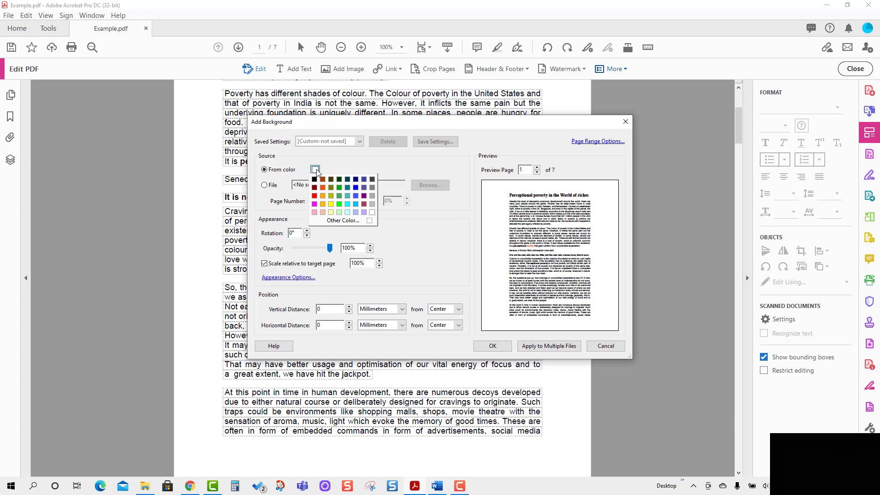
{"action": "left_click", "coordinate": [331, 197]}
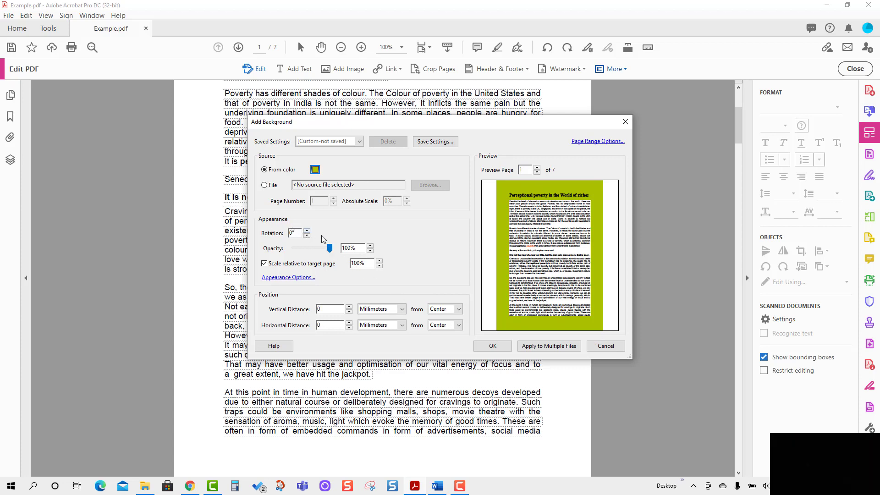
{"action": "left_click", "coordinate": [306, 232]}
{"action": "left_click", "coordinate": [307, 232]}
{"action": "left_click", "coordinate": [306, 232]}
{"action": "left_click", "coordinate": [306, 232]}
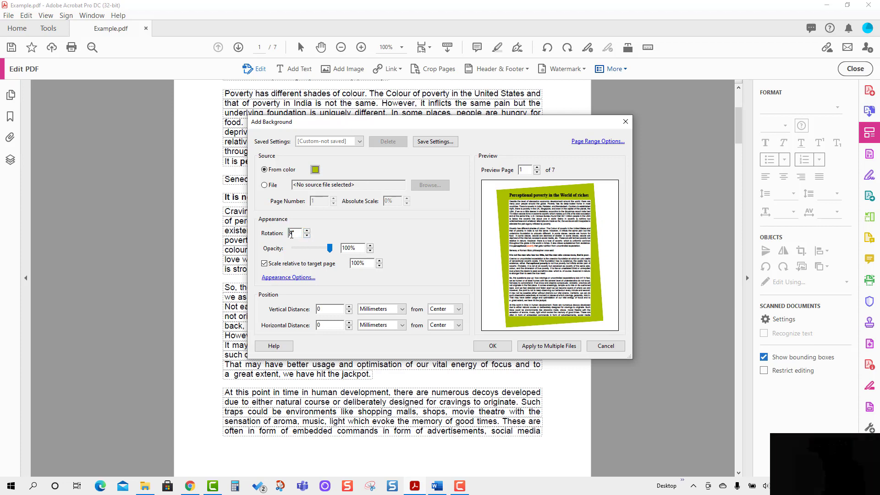
{"action": "double_click", "coordinate": [292, 233]}
- Set background opacity to 59% and scale relative to page to 100%, then open Appearance Options
{"action": "mouse_move", "coordinate": [330, 248]}
{"action": "left_mouse_down"}
{"action": "mouse_move", "coordinate": [294, 248]}
{"action": "mouse_move", "coordinate": [317, 251]}
{"action": "left_mouse_up"}
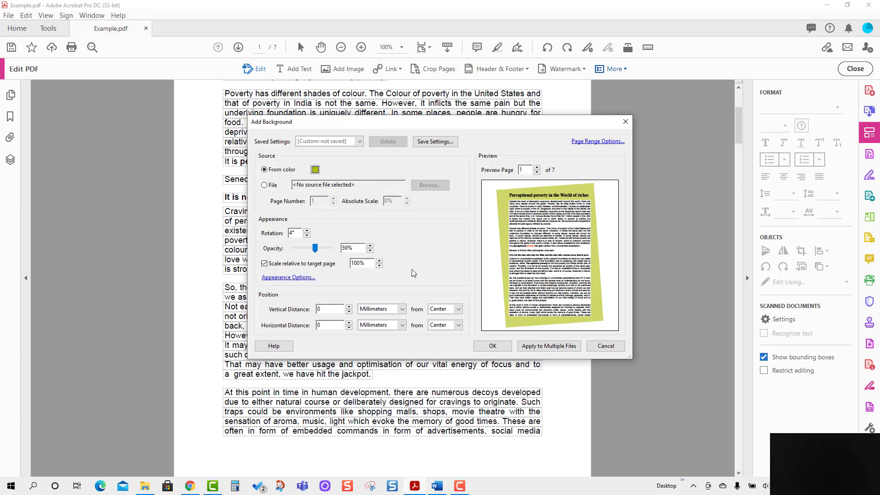
{"action": "left_click", "coordinate": [379, 266]}
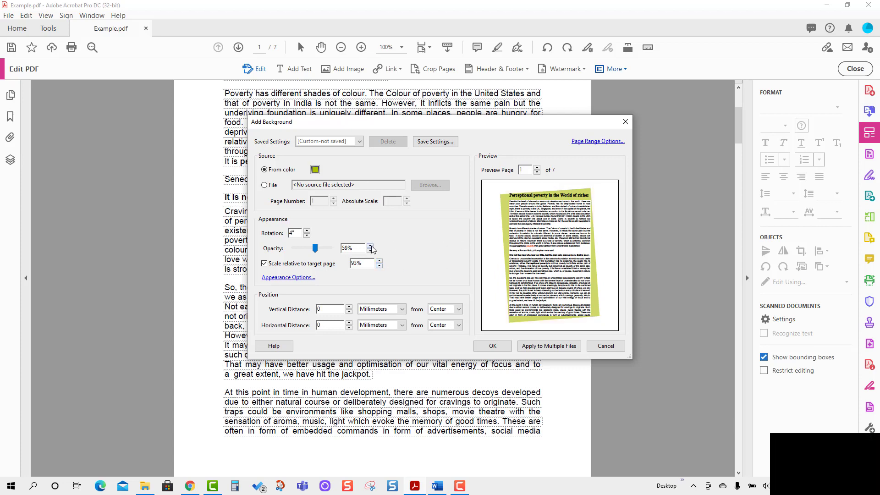
{"action": "left_click", "coordinate": [379, 261]}
{"action": "left_click", "coordinate": [380, 261]}
{"action": "left_click", "coordinate": [380, 261]}
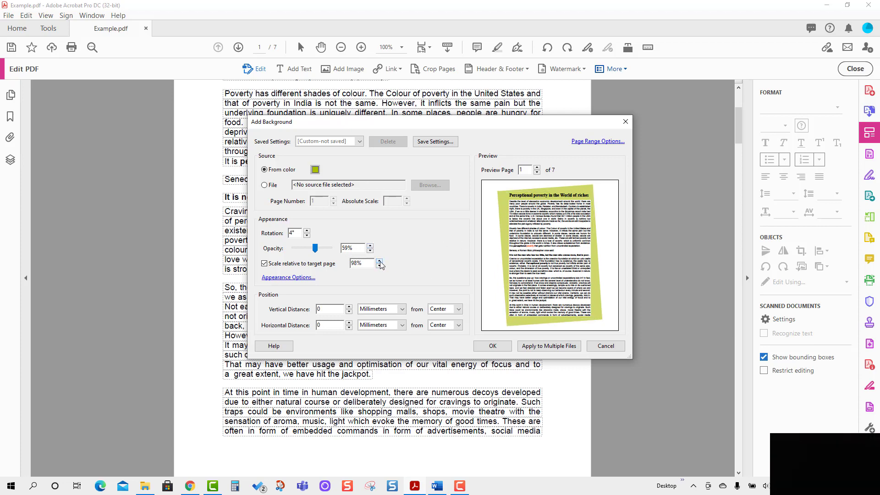
{"action": "left_click", "coordinate": [379, 260]}
{"action": "left_click", "coordinate": [380, 260]}
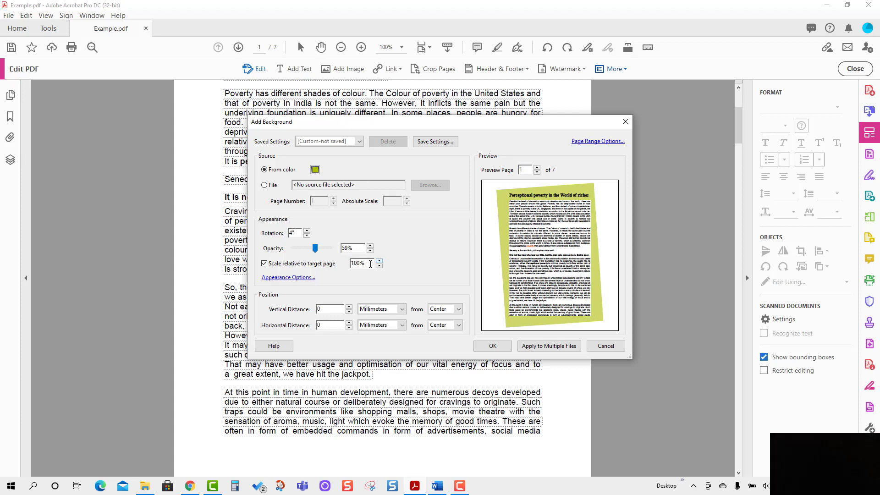
{"action": "left_click", "coordinate": [306, 278]}
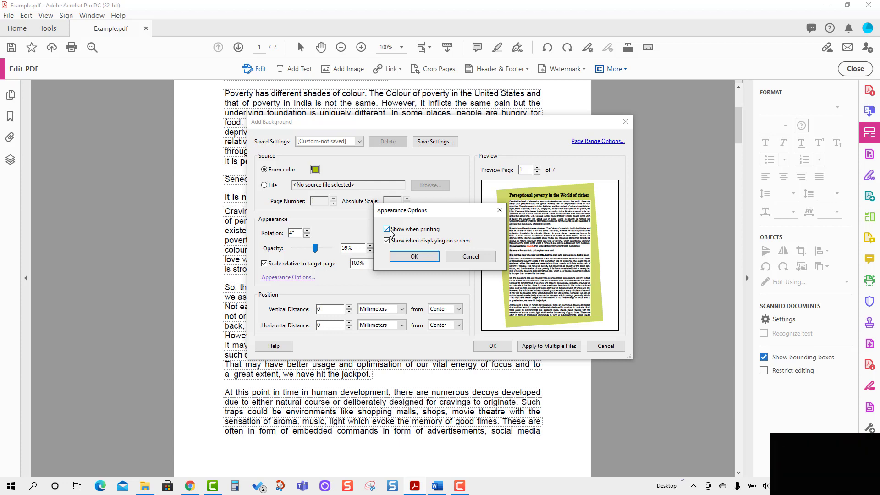
- Keep both print and on-screen display enabled and confirm Appearance Options
{"action": "left_click", "coordinate": [403, 259]}
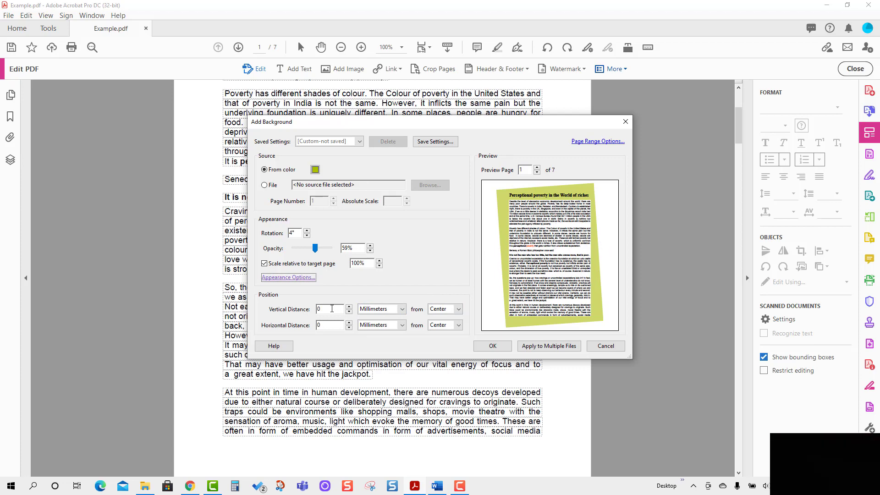
{"action": "left_click", "coordinate": [316, 309]}
{"action": "type", "text": "1"}
{"action": "left_click", "coordinate": [329, 326]}
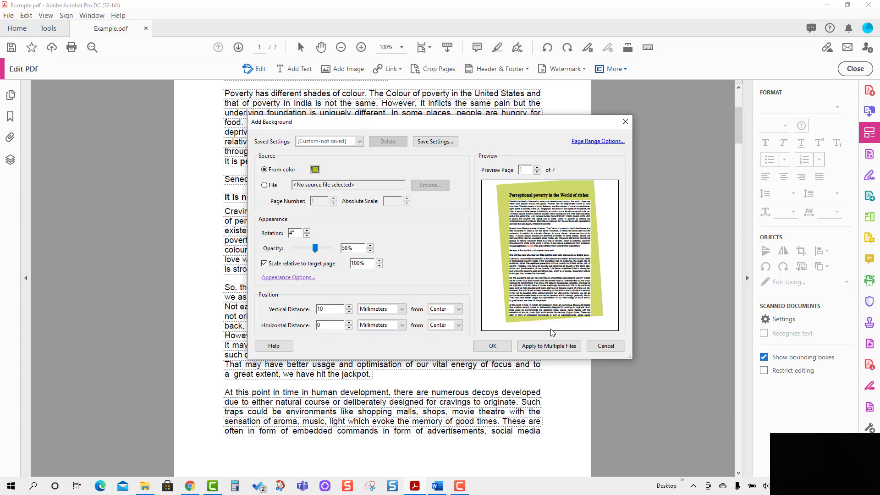
{"action": "double_click", "coordinate": [319, 309]}
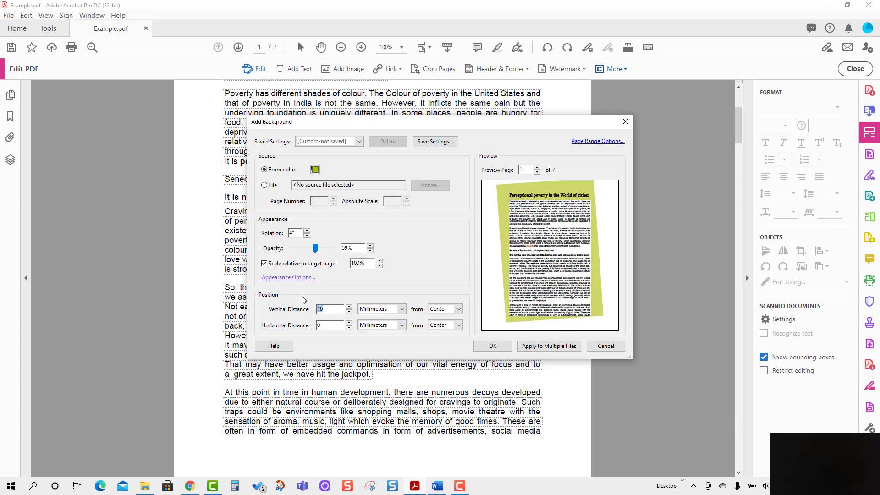
{"action": "type", "text": "-"}
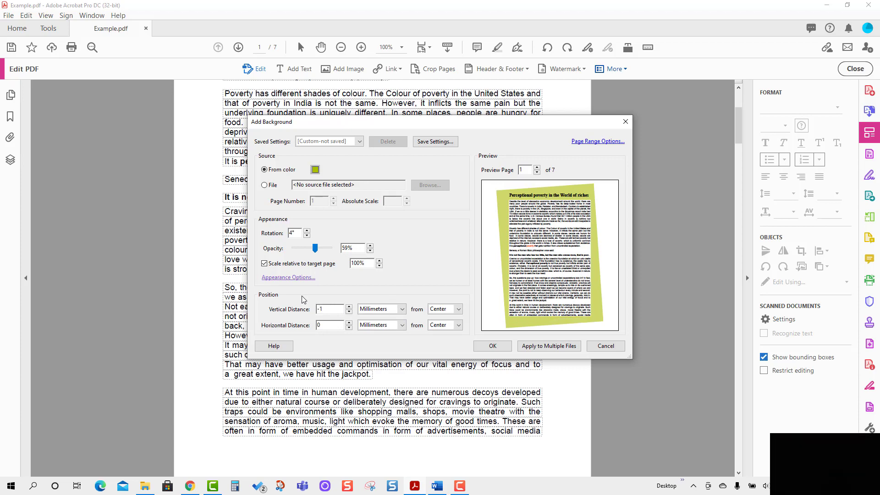
{"action": "type", "text": "10"}
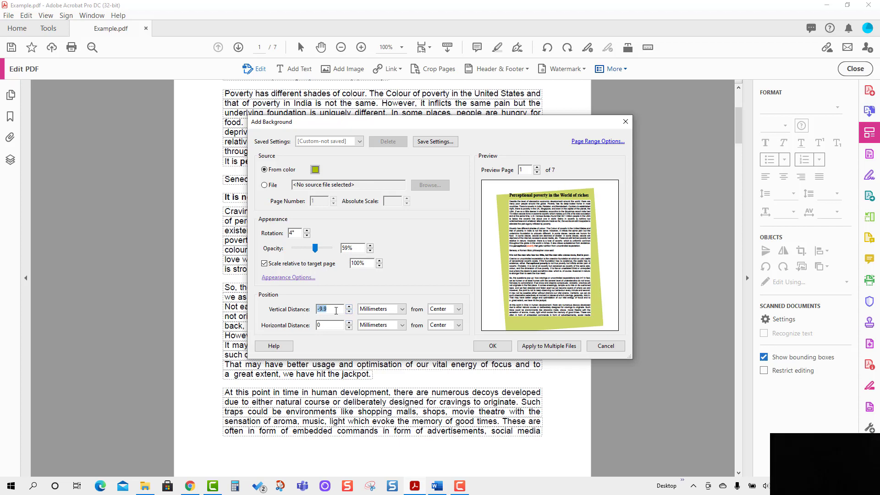
{"action": "left_click_drag", "start_coordinate": [335, 310], "coordinate": [316, 311]}
{"action": "type", "text": "0"}
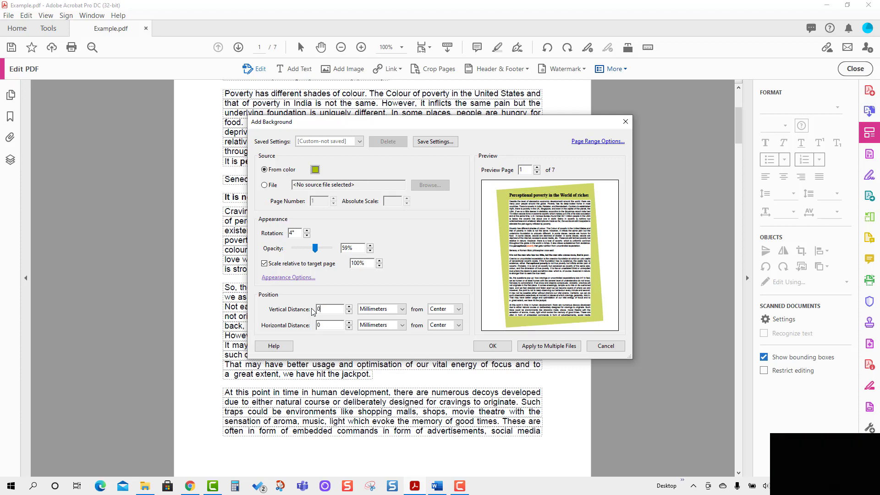
{"action": "left_click", "coordinate": [319, 327]}
{"action": "left_click", "coordinate": [330, 328]}
{"action": "left_click", "coordinate": [443, 325]}
- Try a page 1–5 range and the subset list, then apply the background to All Pages
{"action": "left_click", "coordinate": [606, 142]}
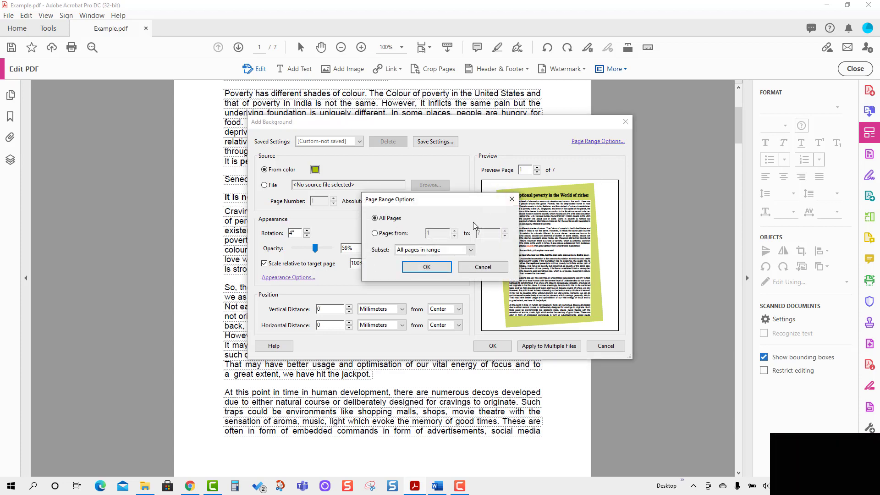
{"action": "left_click_drag", "start_coordinate": [456, 204], "coordinate": [398, 162]}
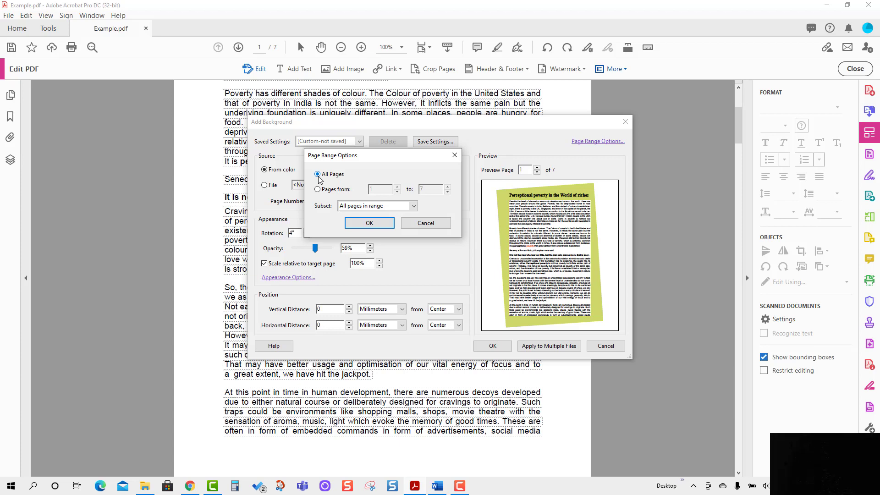
{"action": "left_click", "coordinate": [319, 190]}
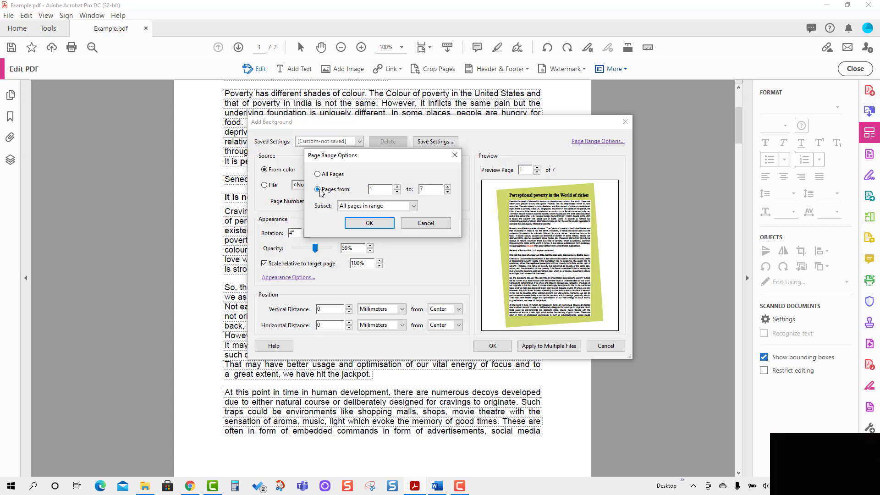
{"action": "double_click", "coordinate": [419, 190]}
{"action": "type", "text": "5"}
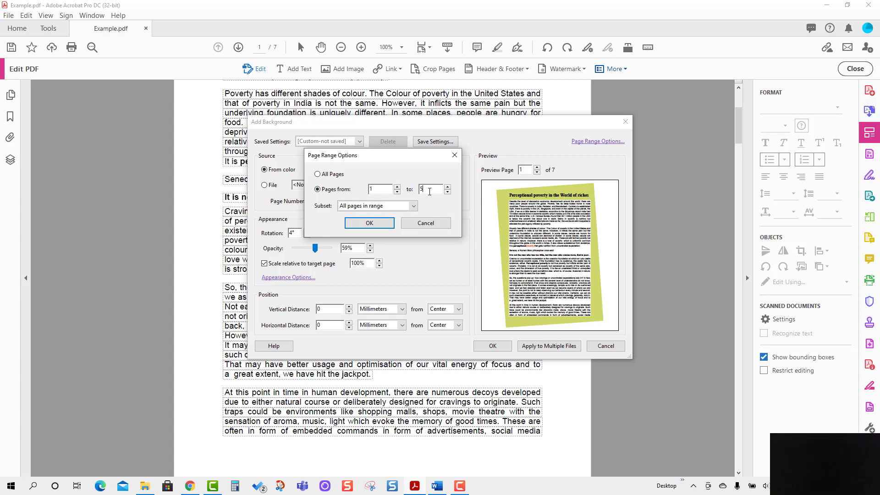
{"action": "left_click", "coordinate": [358, 209]}
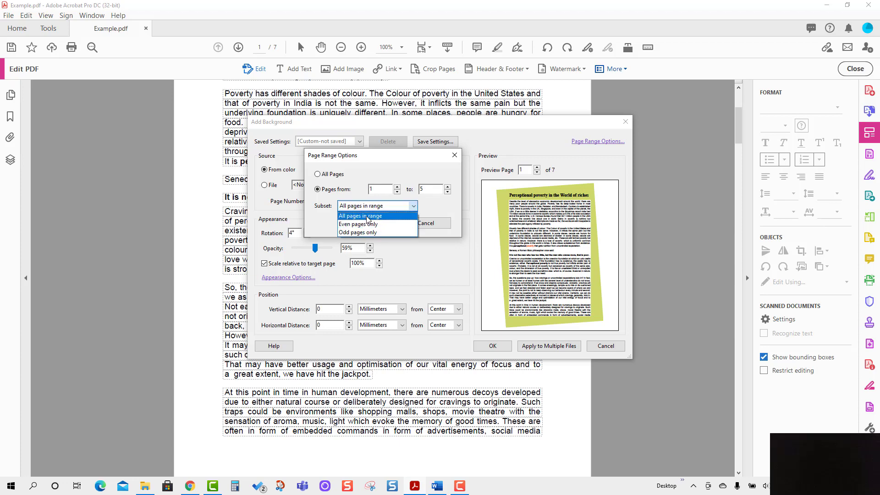
{"action": "left_click", "coordinate": [341, 171]}
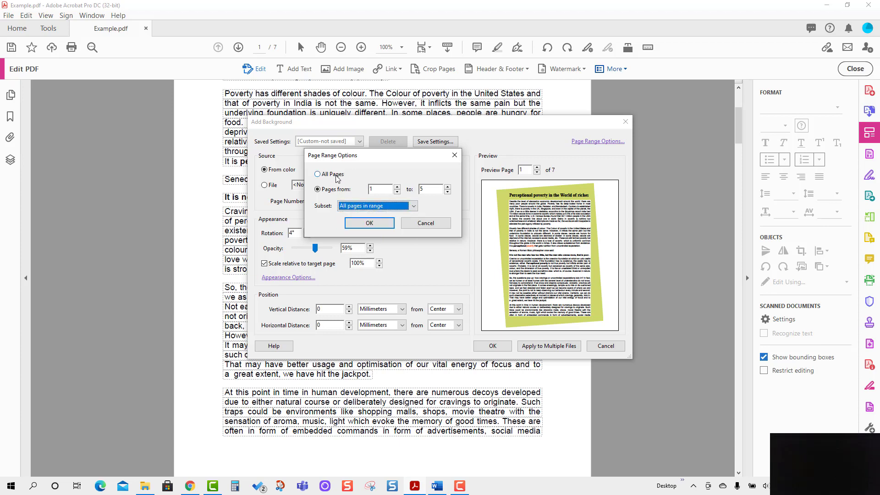
{"action": "left_click", "coordinate": [337, 177]}
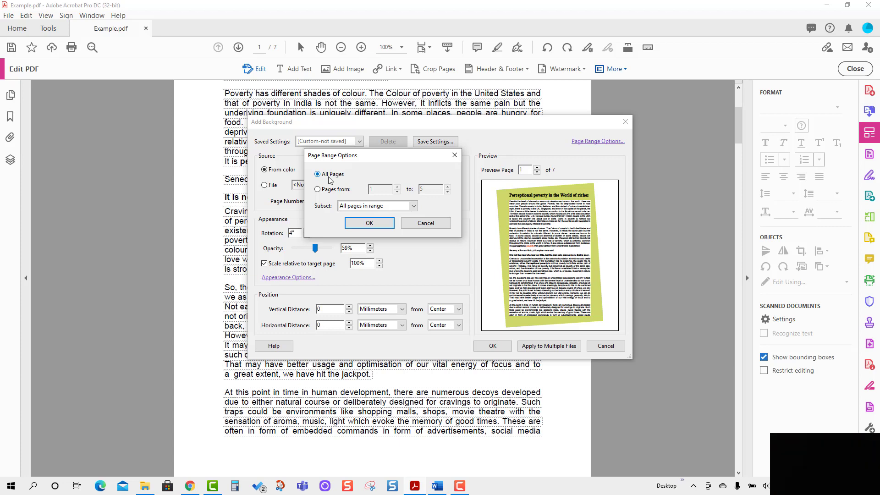
{"action": "left_click", "coordinate": [363, 224]}
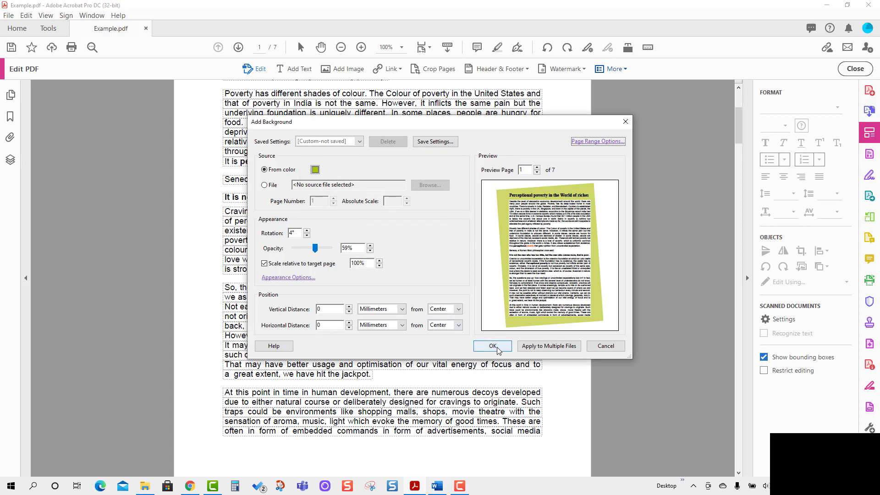
- Save the current background settings as a preset named 'Color'
{"action": "left_click", "coordinate": [435, 143]}
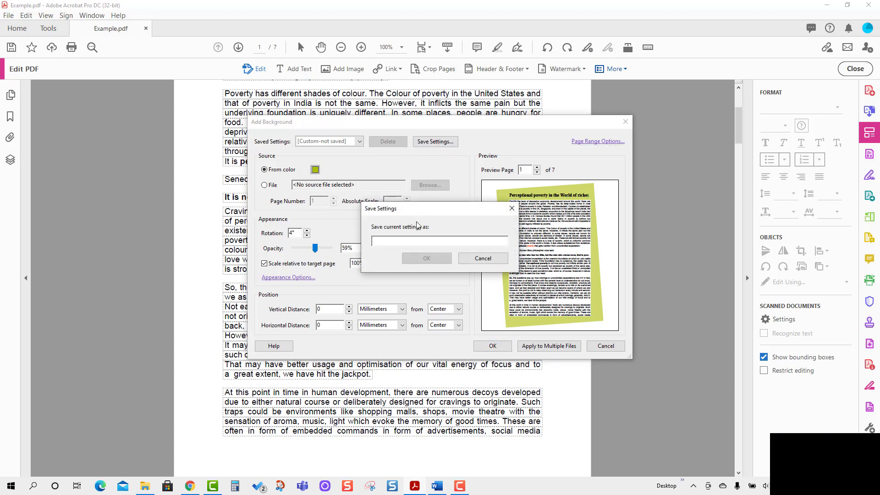
{"action": "type", "text": "Colo"}
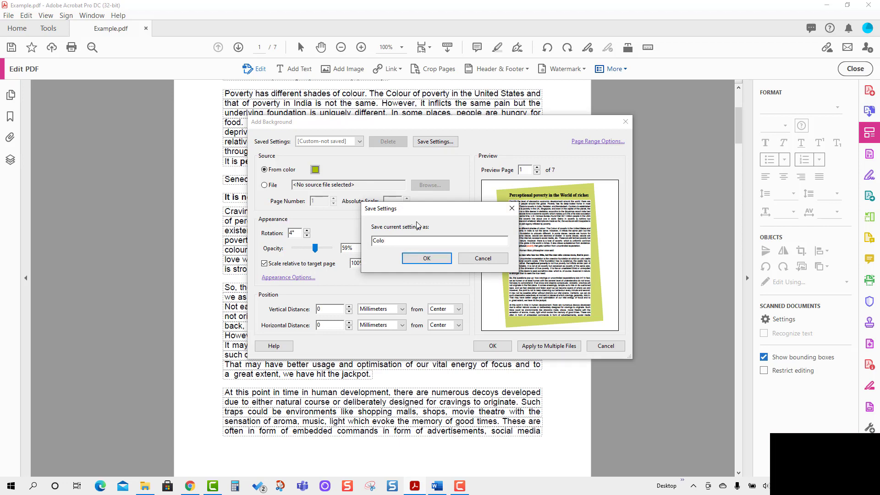
{"action": "type", "text": "r"}
{"action": "key", "text": "Return"}
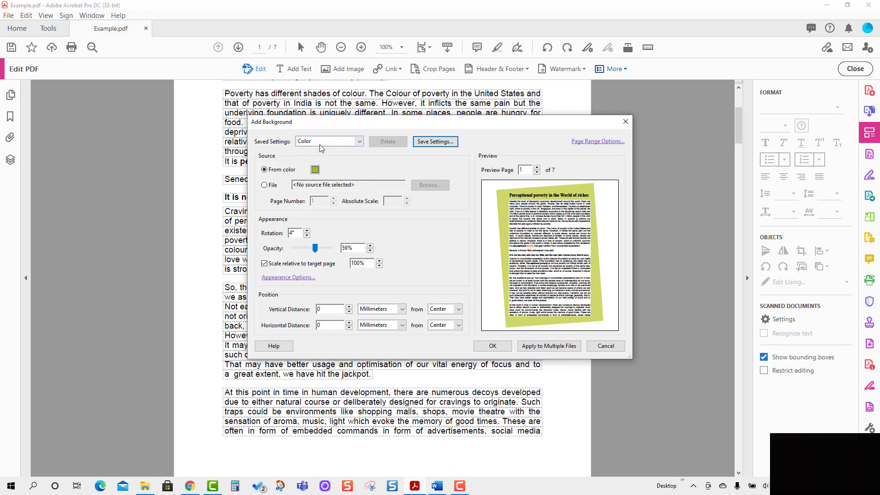
- Apply the background and scroll through the pages to check it
{"action": "left_click", "coordinate": [492, 345]}
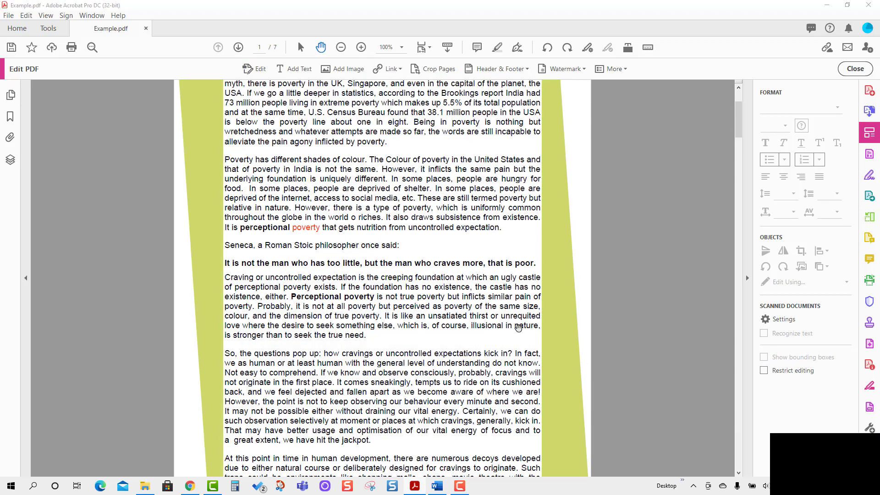
{"action": "scroll", "coordinate": [518, 326], "scroll_direction": "up", "scroll_amount": 3}
{"action": "scroll", "coordinate": [515, 321], "scroll_direction": "down", "scroll_amount": 3, "text": "ctrl"}
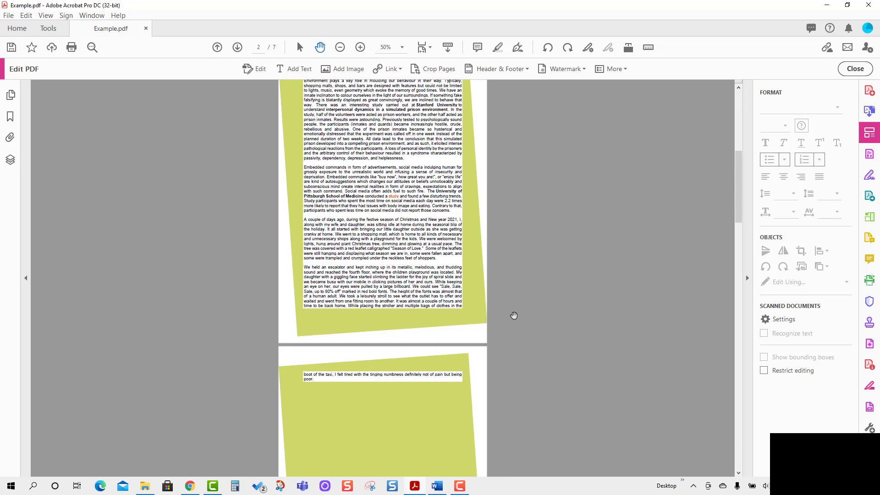
{"action": "scroll", "coordinate": [514, 315], "scroll_direction": "down", "scroll_amount": 15}
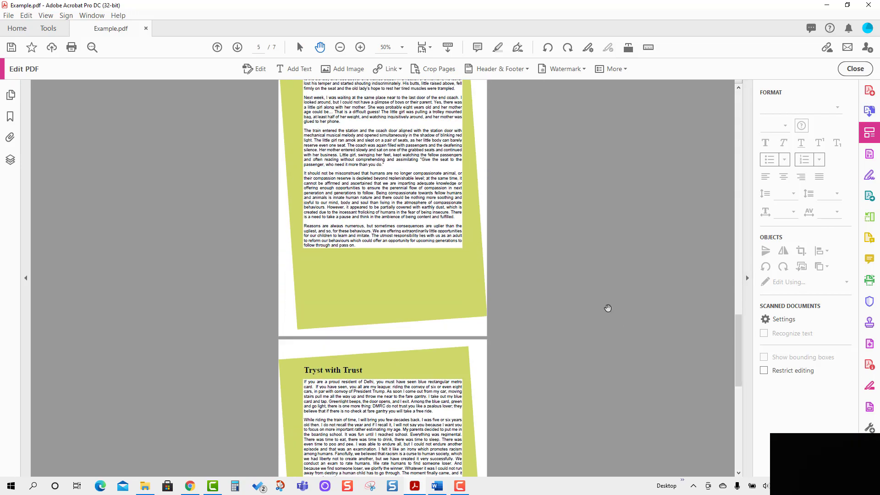
{"action": "scroll", "coordinate": [571, 301], "scroll_direction": "down", "scroll_amount": 7}
{"action": "scroll", "coordinate": [571, 301], "scroll_direction": "up", "scroll_amount": 5}
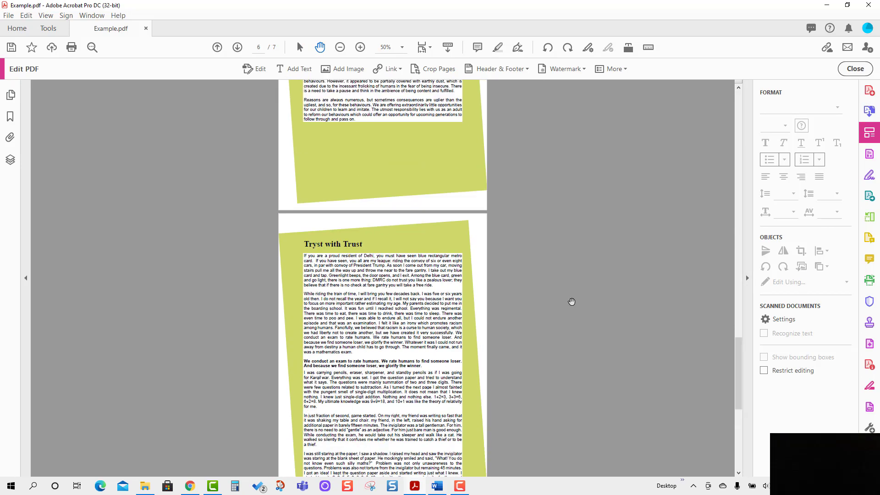
{"action": "scroll", "coordinate": [571, 301], "scroll_direction": "up", "scroll_amount": 4}
- Update the background rotation from 4° to 5° and confirm replacing the existing background
{"action": "left_click", "coordinate": [626, 71]}
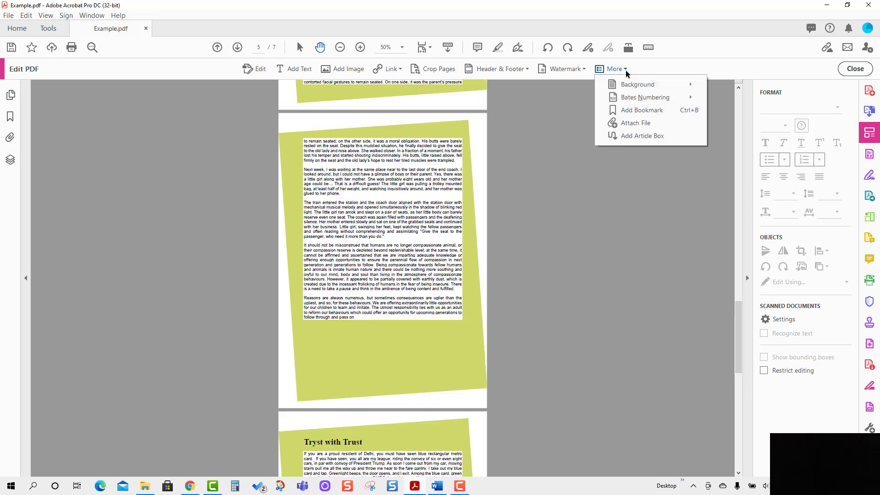
{"action": "mouse_move", "coordinate": [665, 84]}
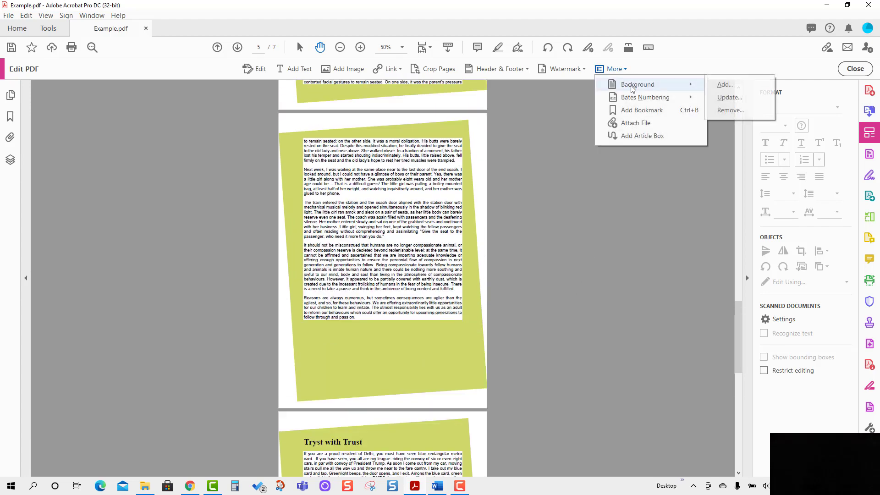
{"action": "left_click", "coordinate": [728, 98]}
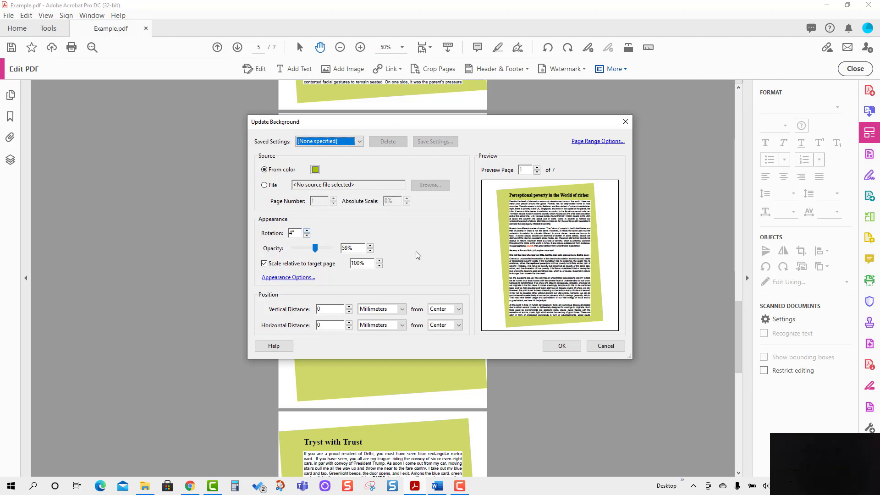
{"action": "left_click", "coordinate": [307, 231]}
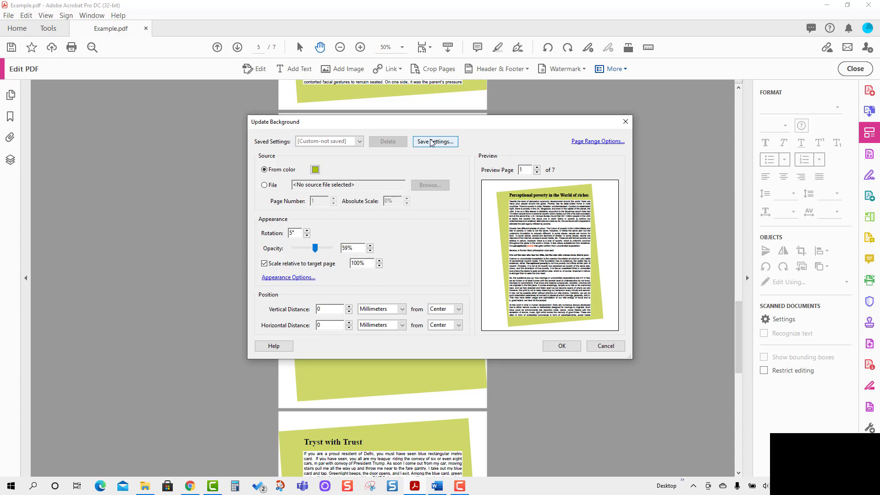
{"action": "left_click", "coordinate": [562, 346]}
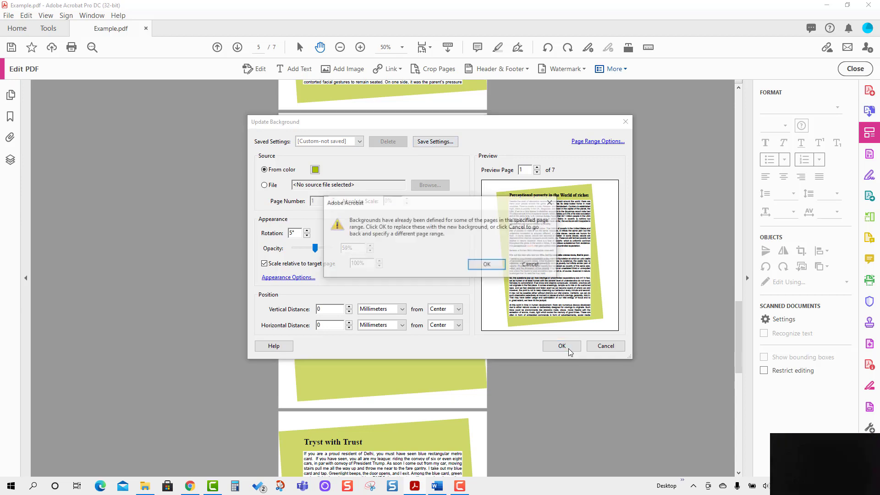
{"action": "left_click", "coordinate": [490, 269]}
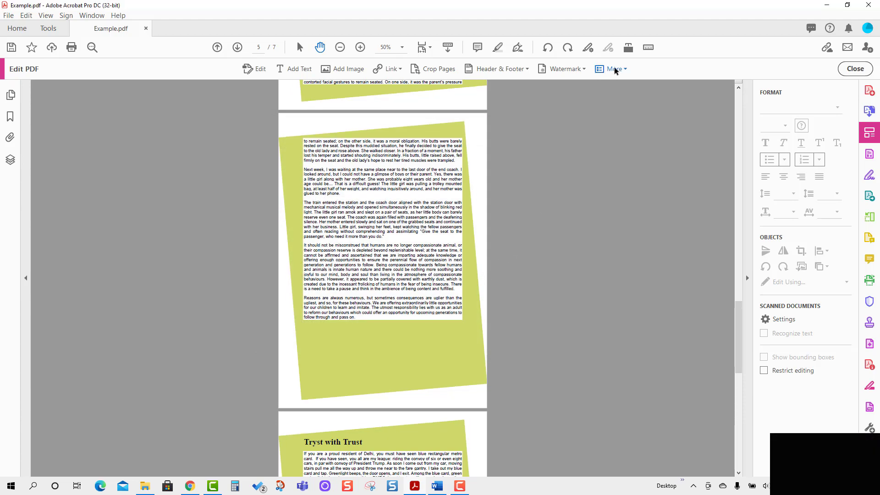
- Remove the page background via More > Background > Remove and confirm with Yes
{"action": "left_click", "coordinate": [626, 70]}
{"action": "mouse_move", "coordinate": [632, 87]}
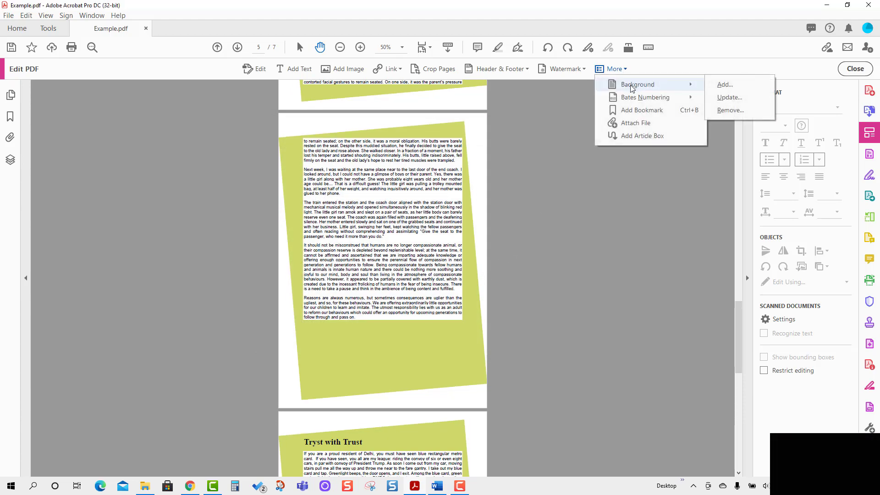
{"action": "left_click", "coordinate": [730, 112]}
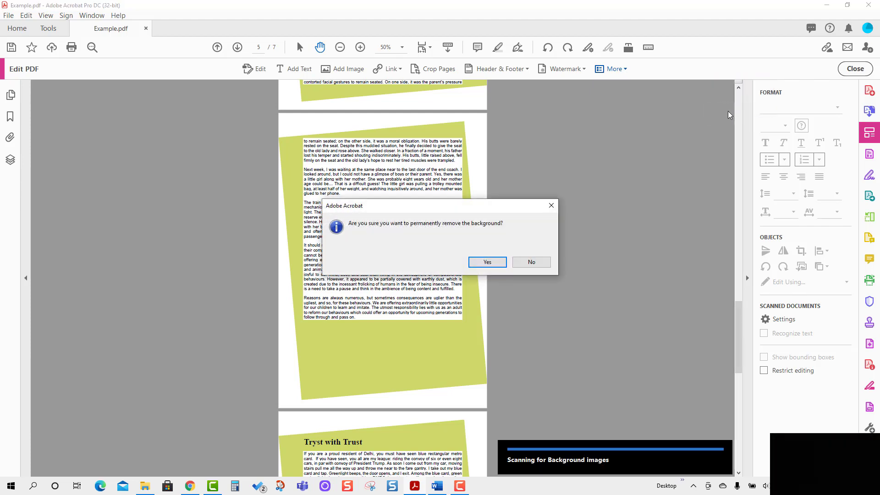
{"action": "left_click", "coordinate": [498, 260]}
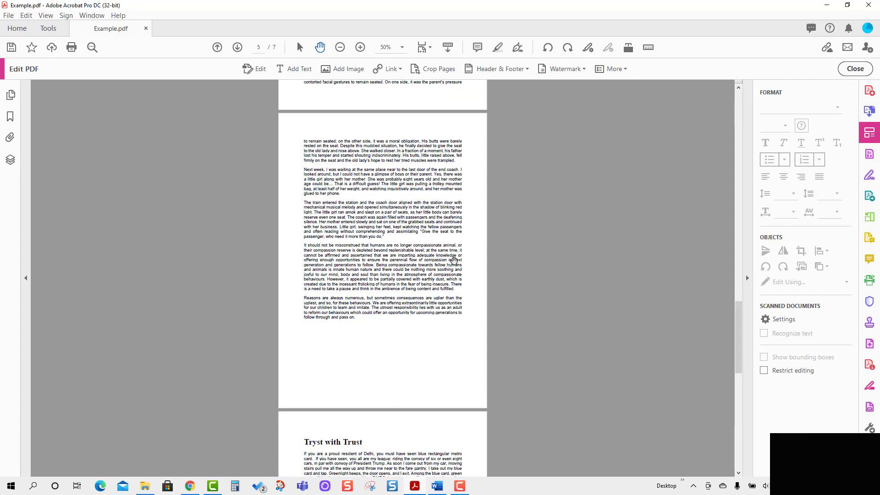